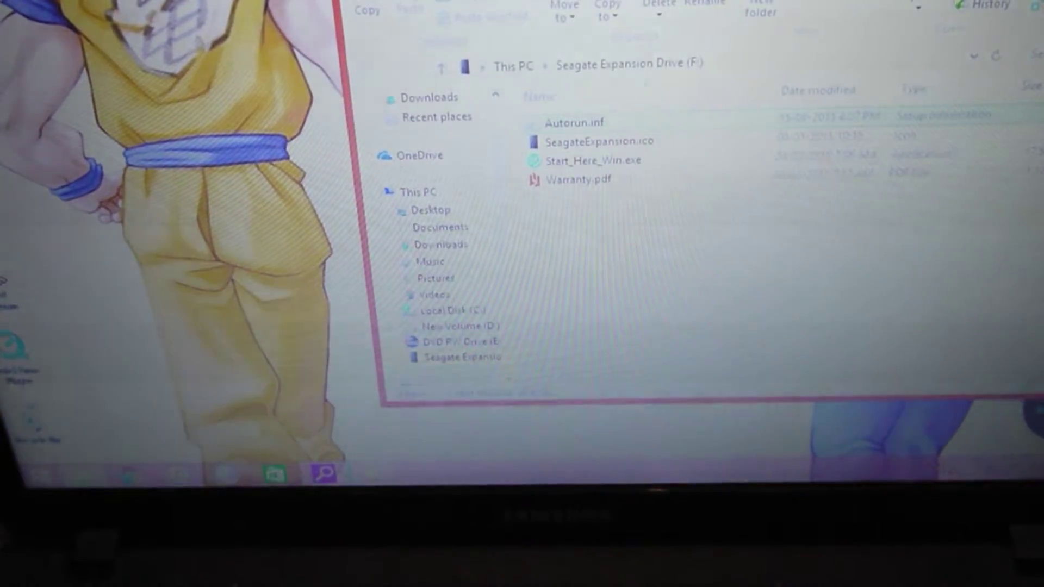
left_click_drag(789, 0, 582, 4)
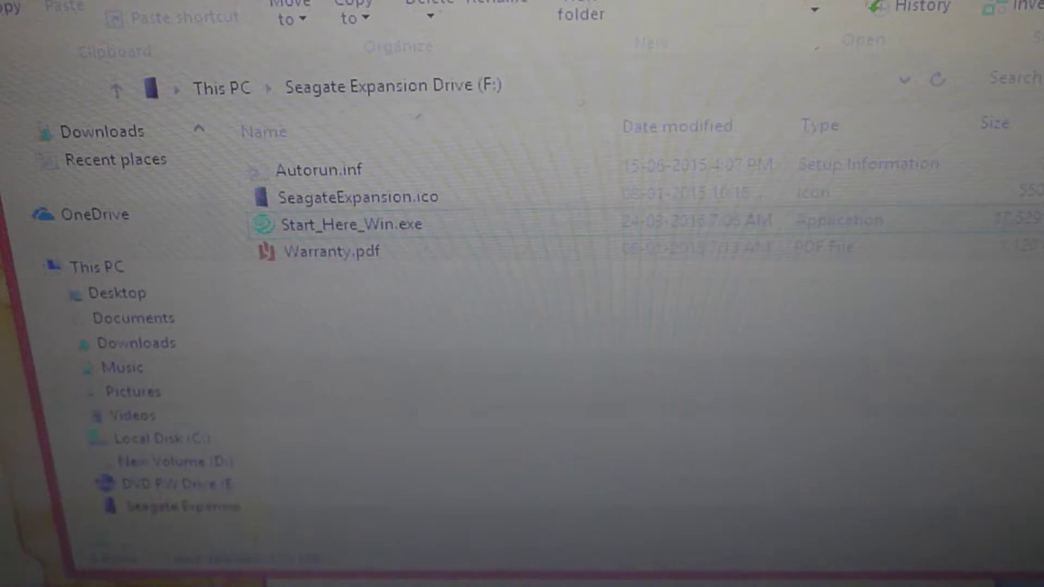
left_click(154, 508)
right_click(149, 503)
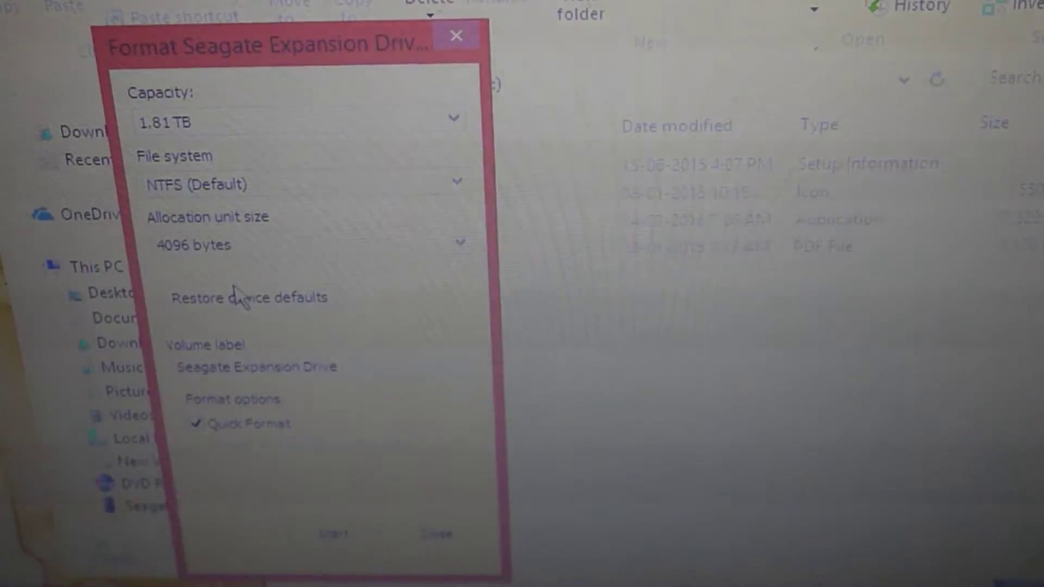
Review the Seagate drive's format options, keeping capacity at 1.81 TB and checking available file systems.
left_click(222, 124)
left_click(220, 120)
left_click(221, 124)
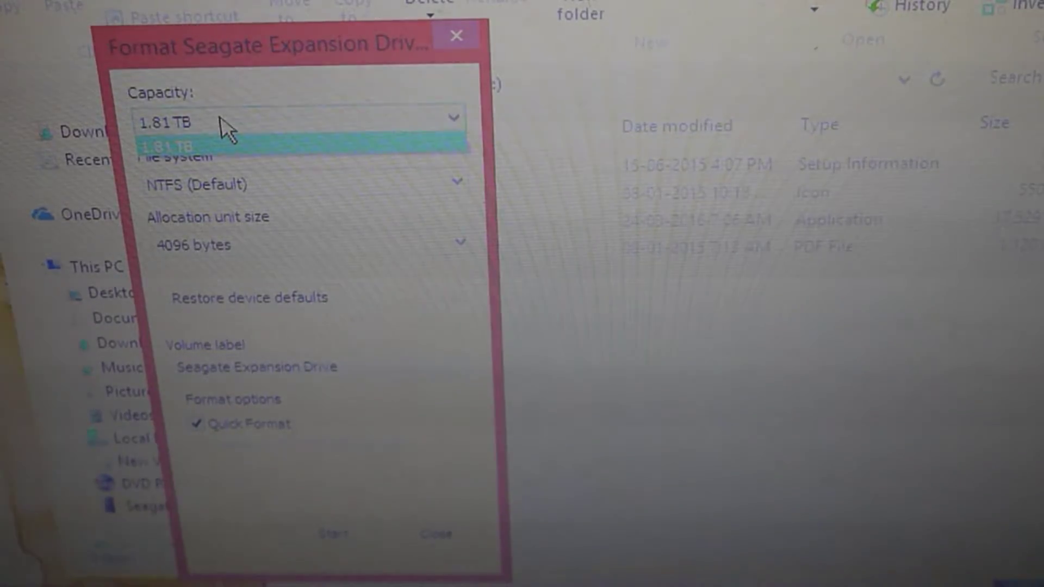
left_click(222, 124)
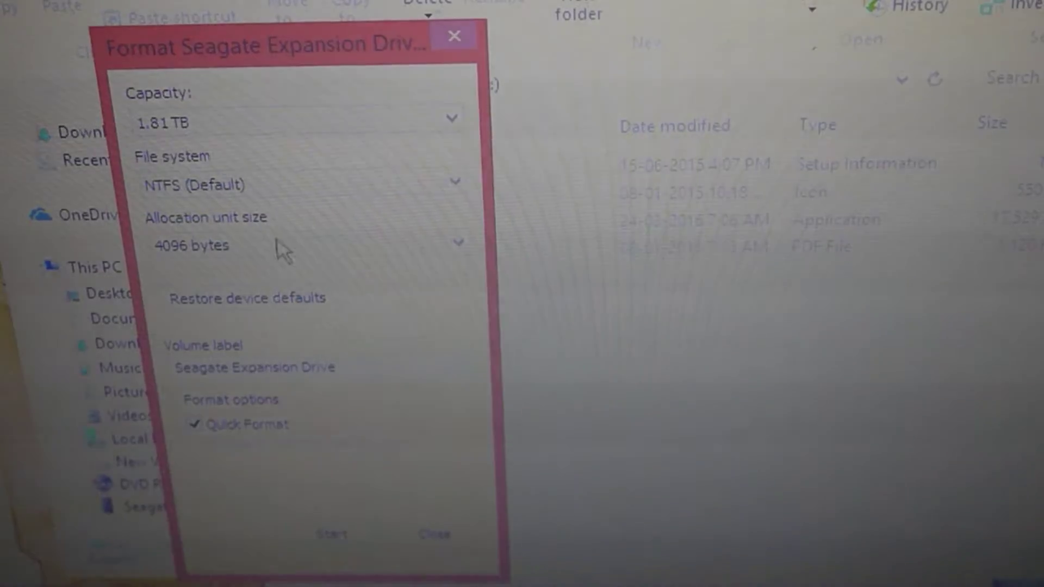
left_click(298, 185)
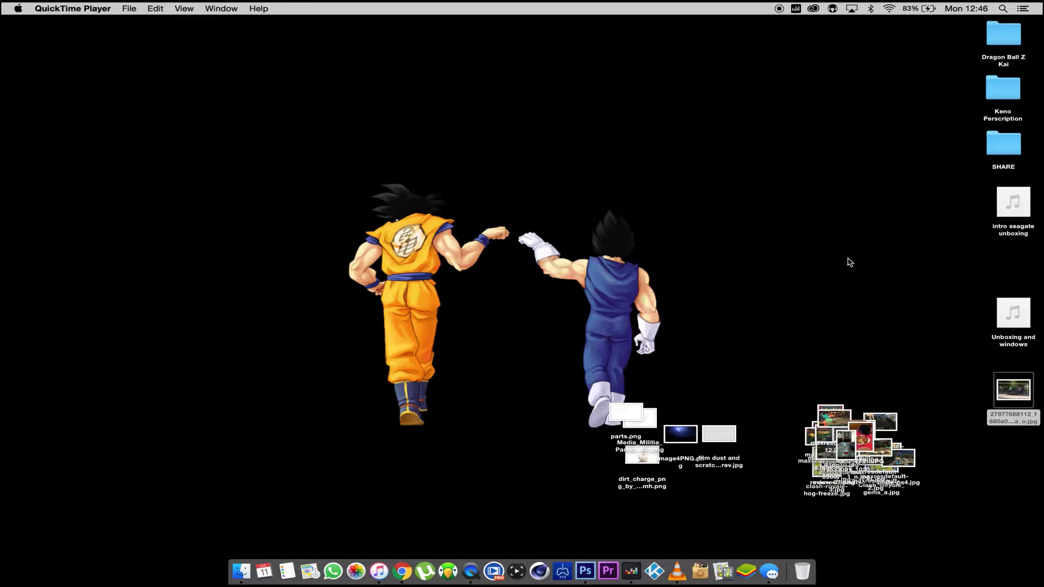
Open the Seagate Expansion Drive in a new Finder window and open Warranty.pdf.
left_click(241, 570)
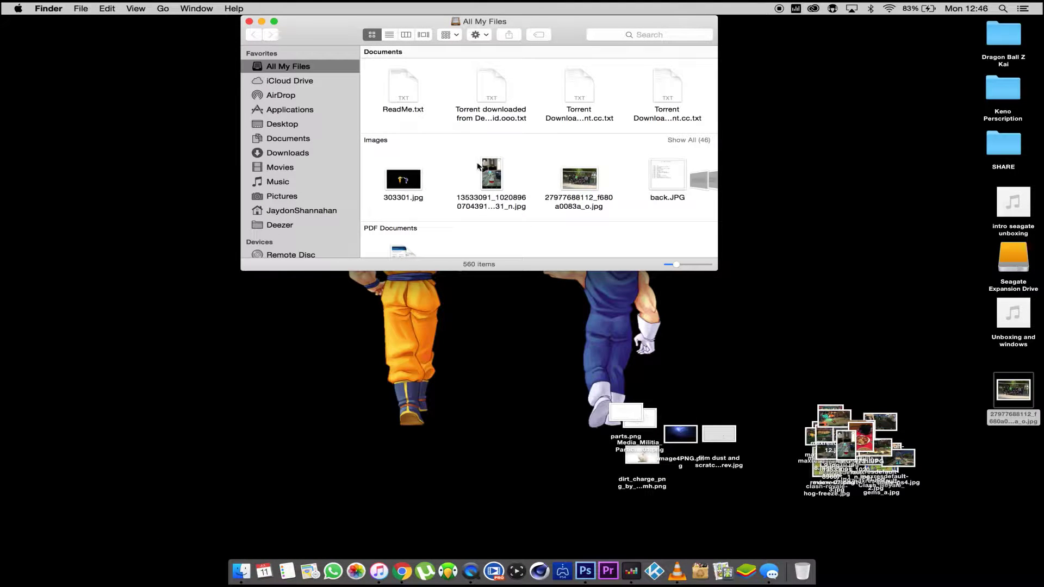
scroll(294, 238, "down", 2)
left_click(292, 234)
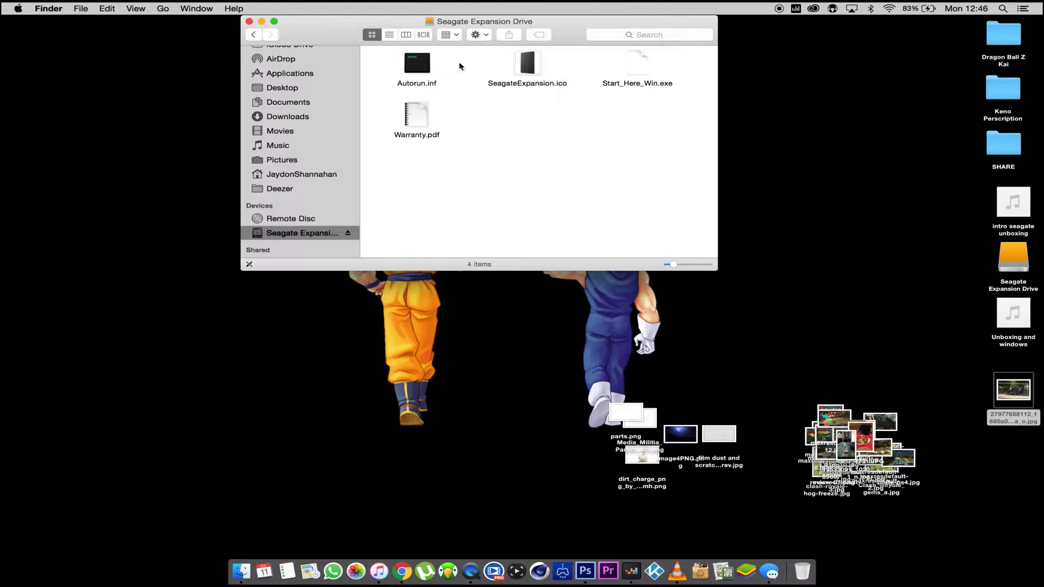
left_click(411, 113)
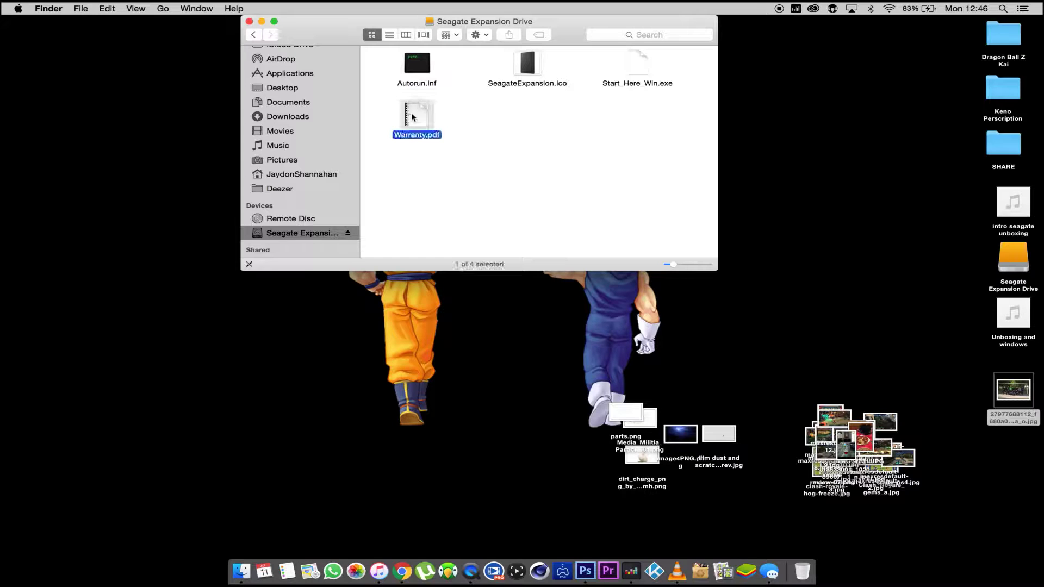
double_click(412, 113)
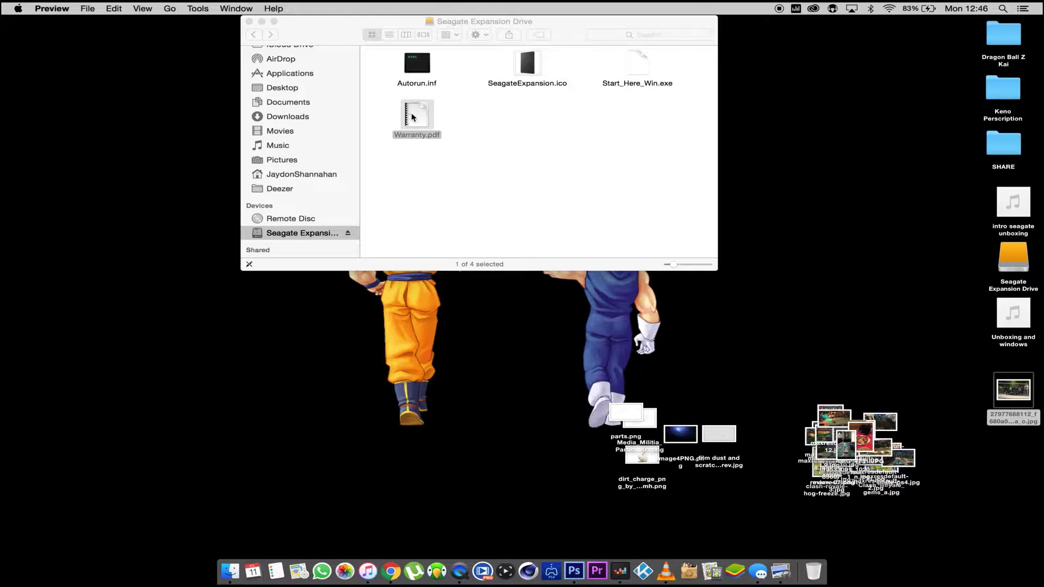
scroll(214, 216, "down", 15)
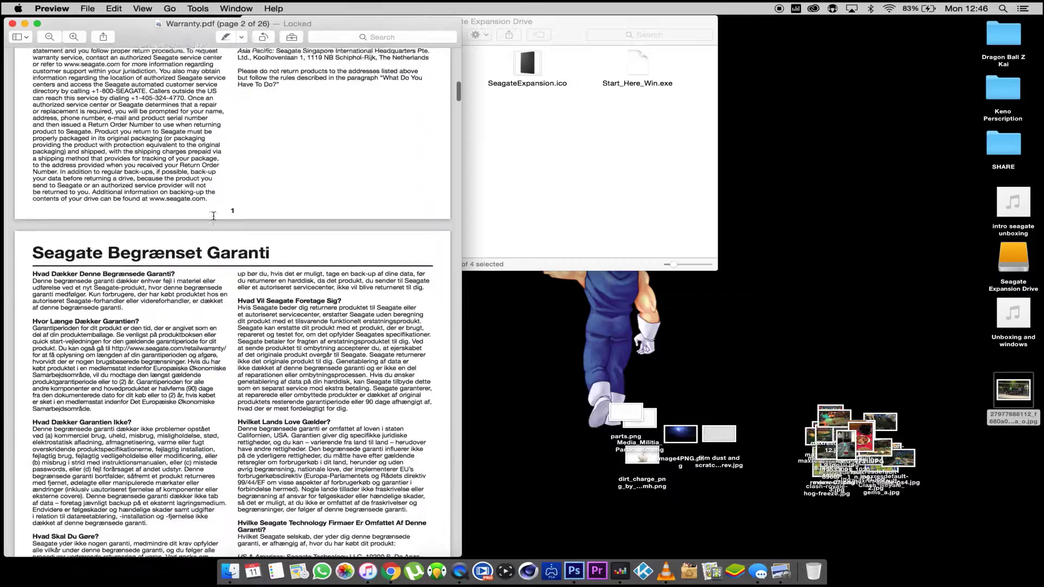
scroll(214, 216, "down", 15)
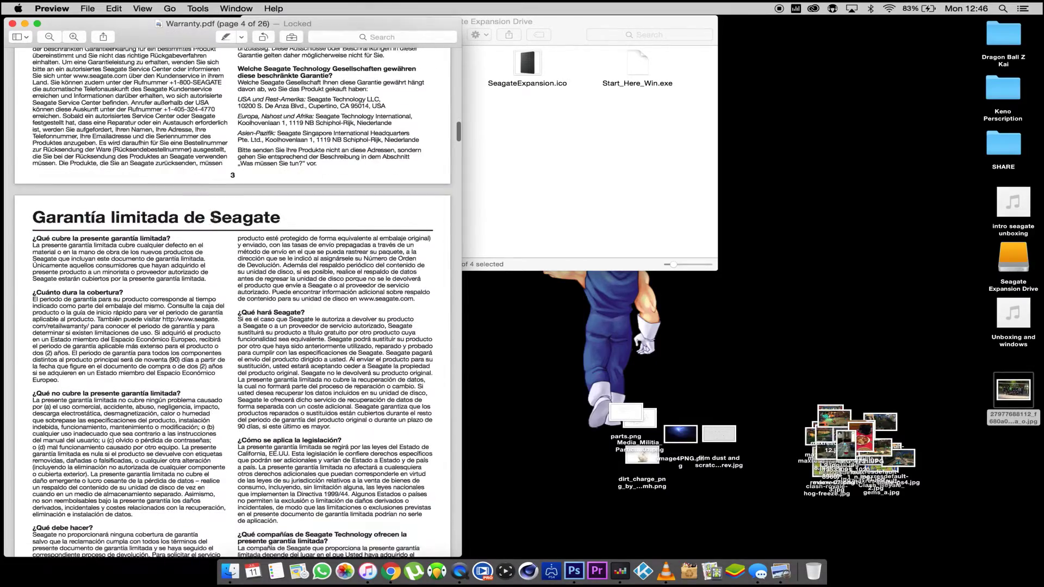
scroll(214, 217, "up", 20)
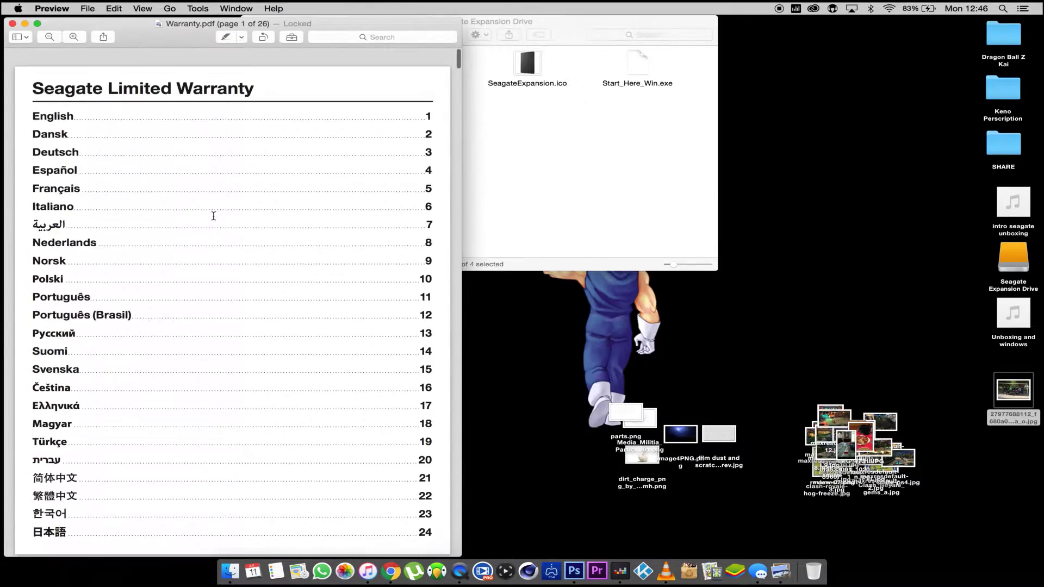
scroll(199, 192, "down", 8)
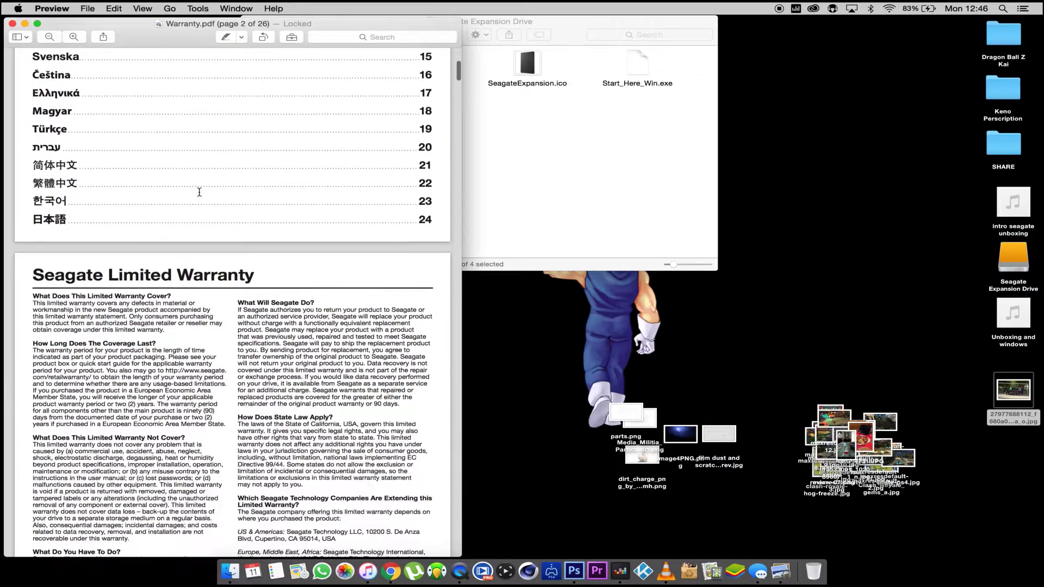
scroll(200, 192, "down", 5)
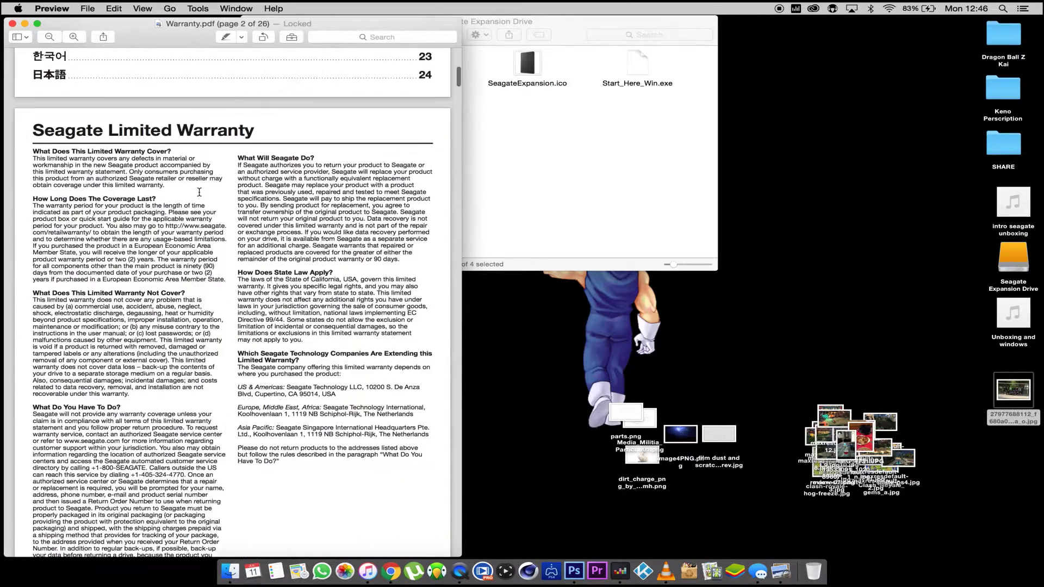
scroll(200, 192, "up", 1)
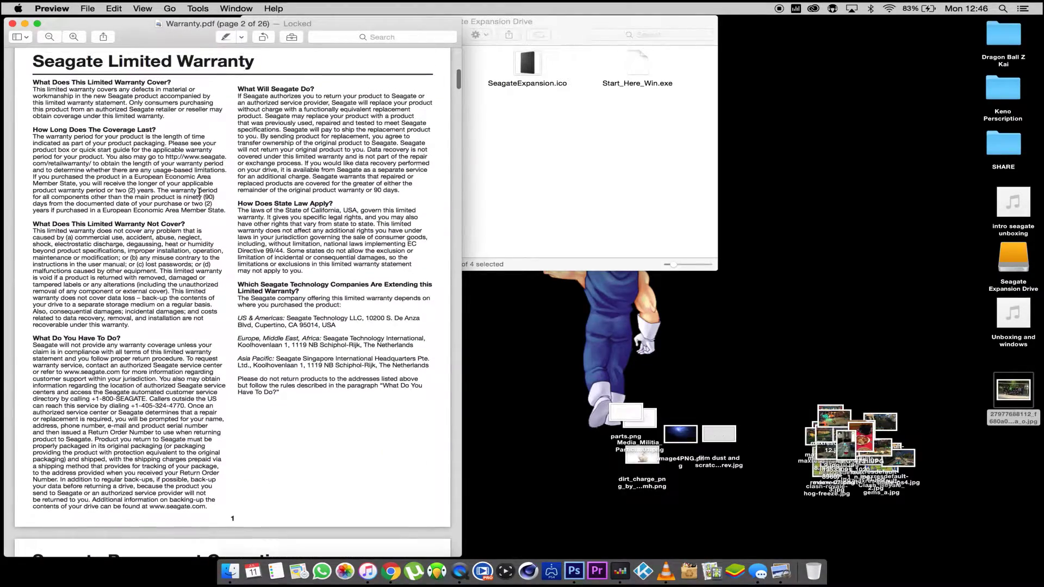
left_click(12, 24)
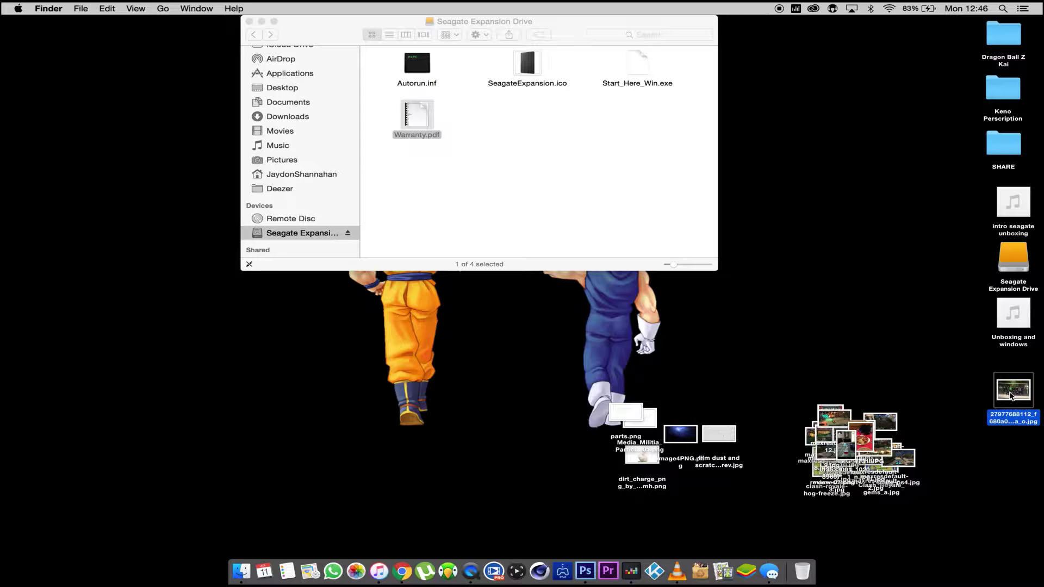
left_click_drag(1010, 395, 525, 114)
left_click(789, 238)
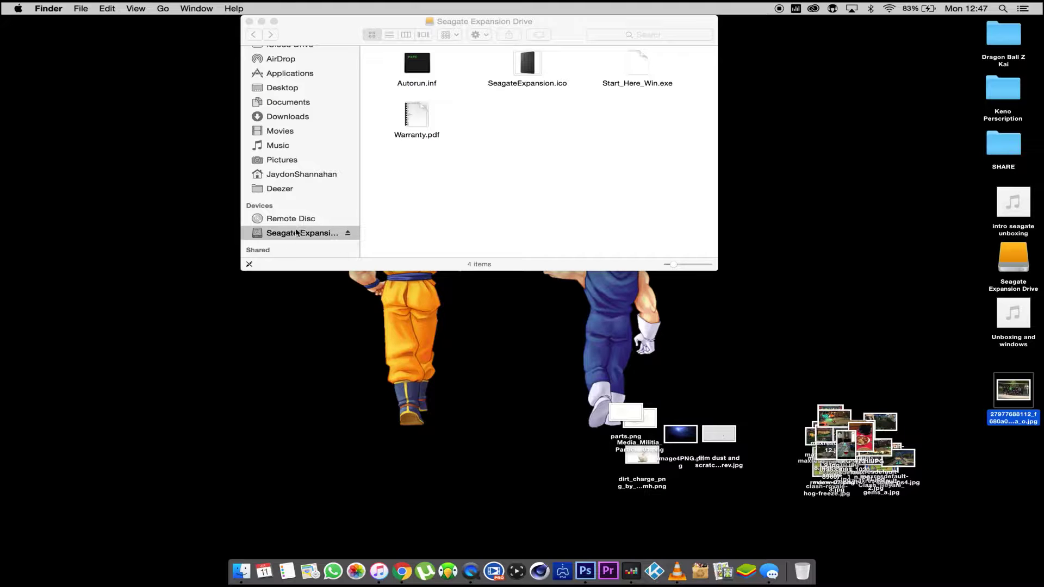
left_click(1003, 8)
Launch Disk Utility from Spotlight by searching 'disk u'.
type("d")
key("BackSpace")
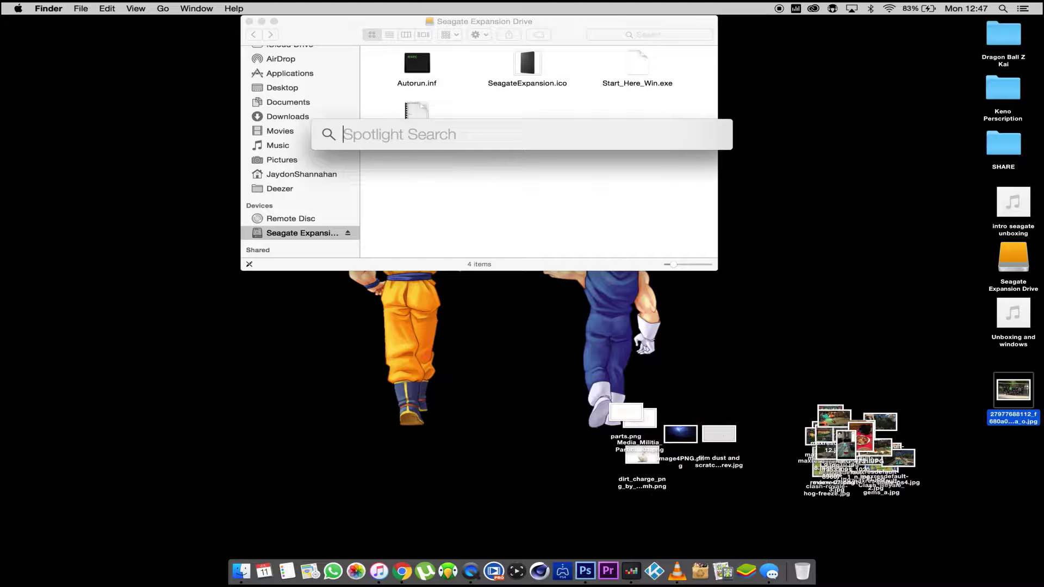
type("disk u")
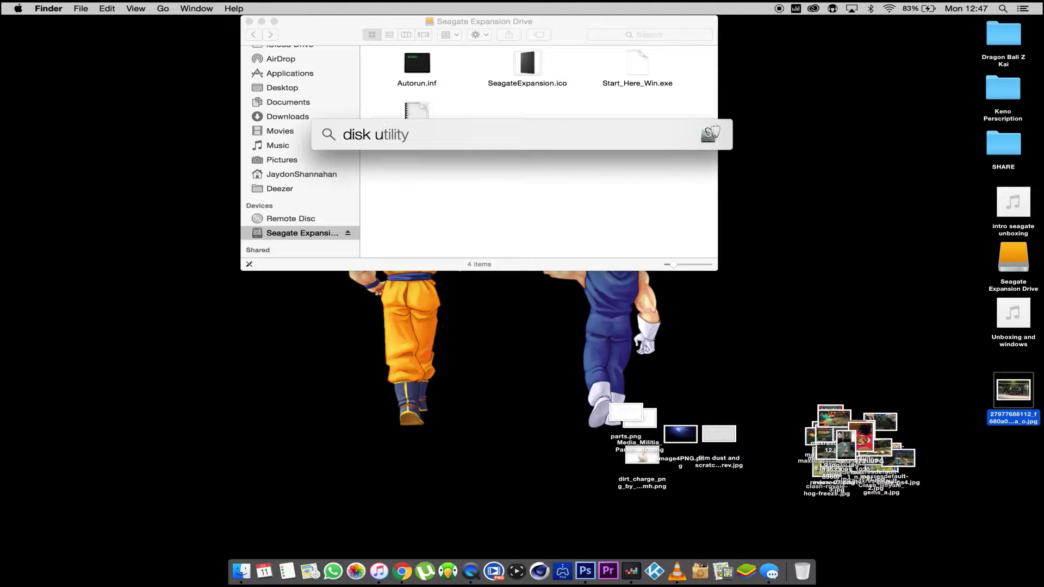
key("Return")
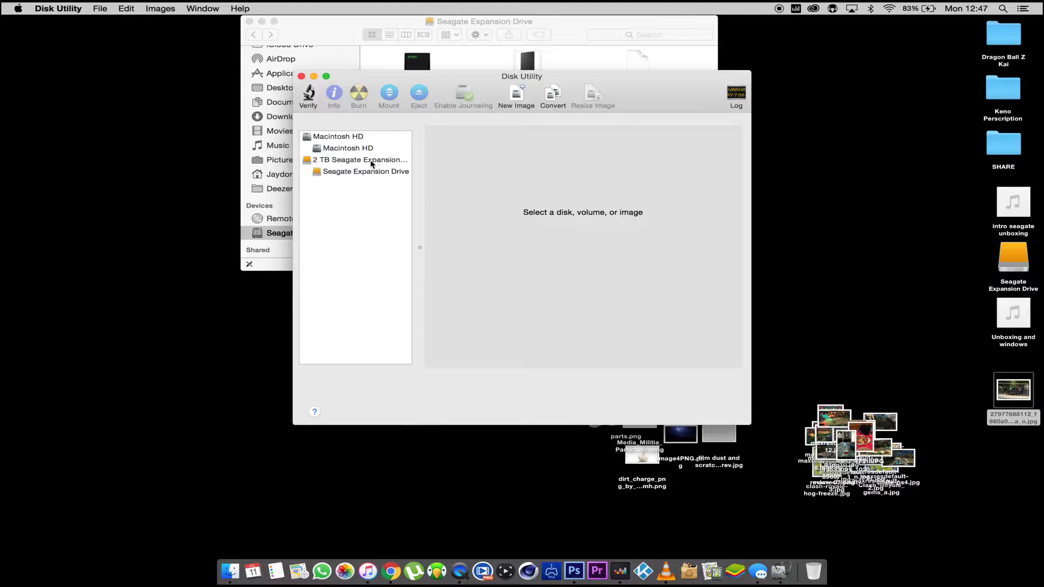
Compare the 2 TB Seagate disk, Macintosh HD, and the Seagate Expansion Drive volume details.
left_click(367, 162)
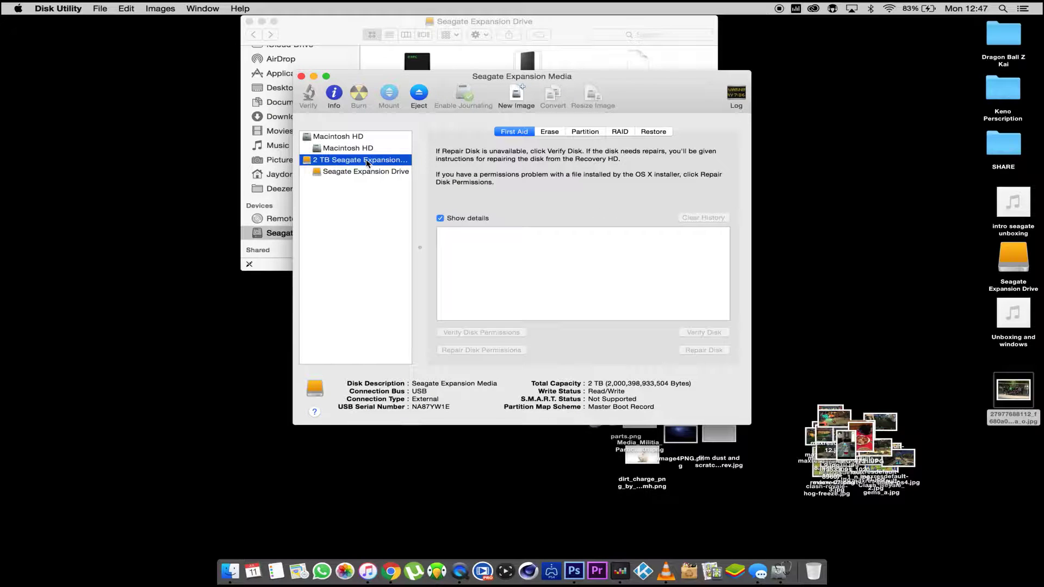
left_click(349, 139)
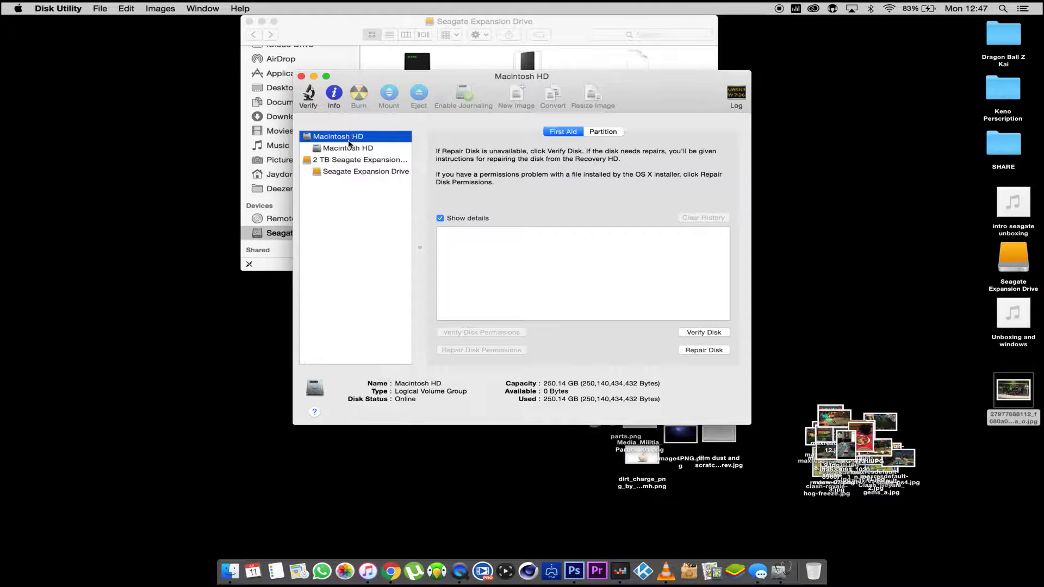
left_click(342, 162)
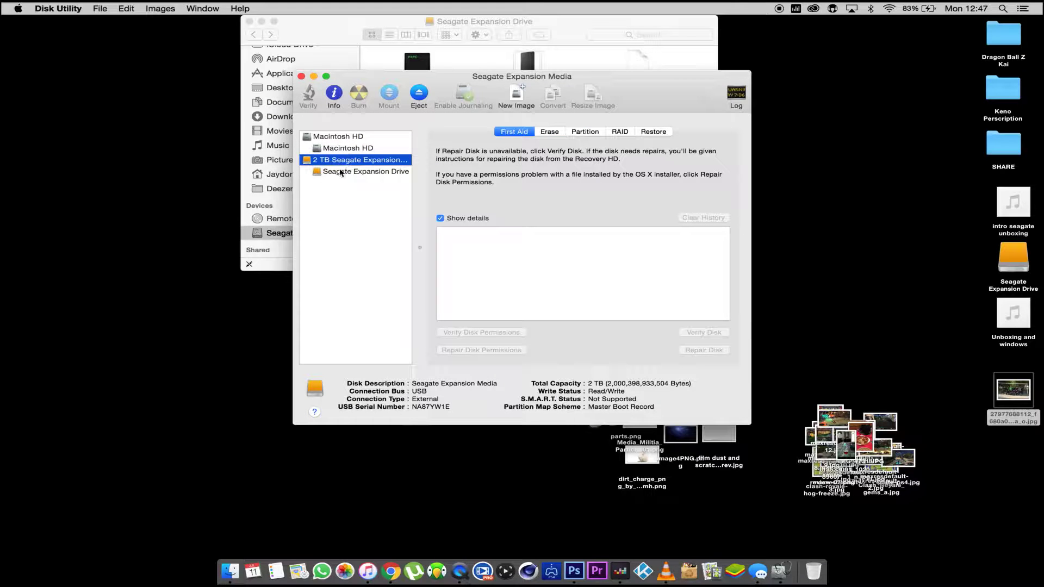
left_click(340, 171)
Select the whole 2 TB Seagate disk rather than its volume in the sidebar.
left_click(343, 159)
left_click(342, 171)
left_click(343, 161)
left_click(344, 171)
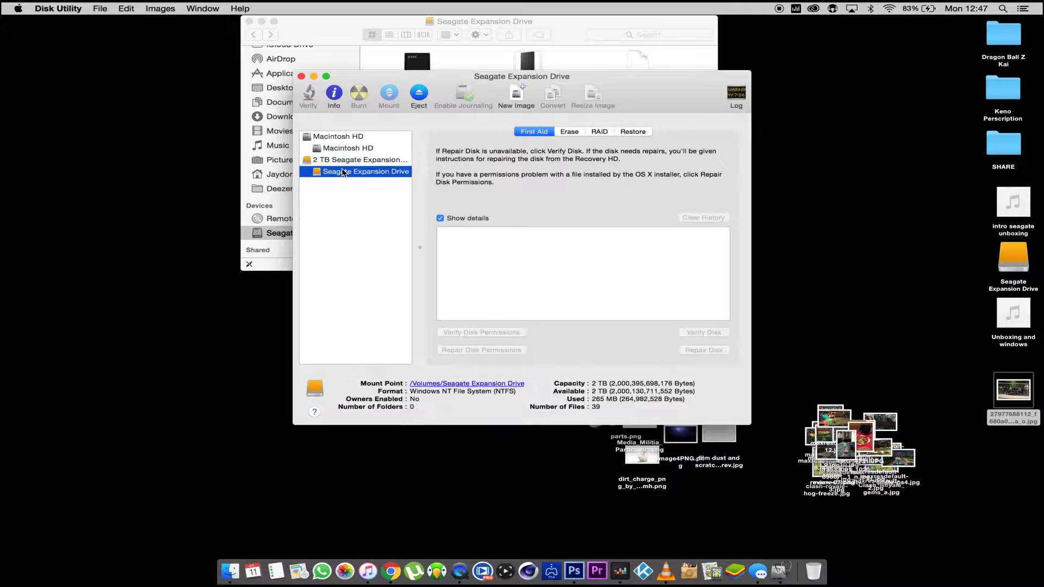
left_click(357, 162)
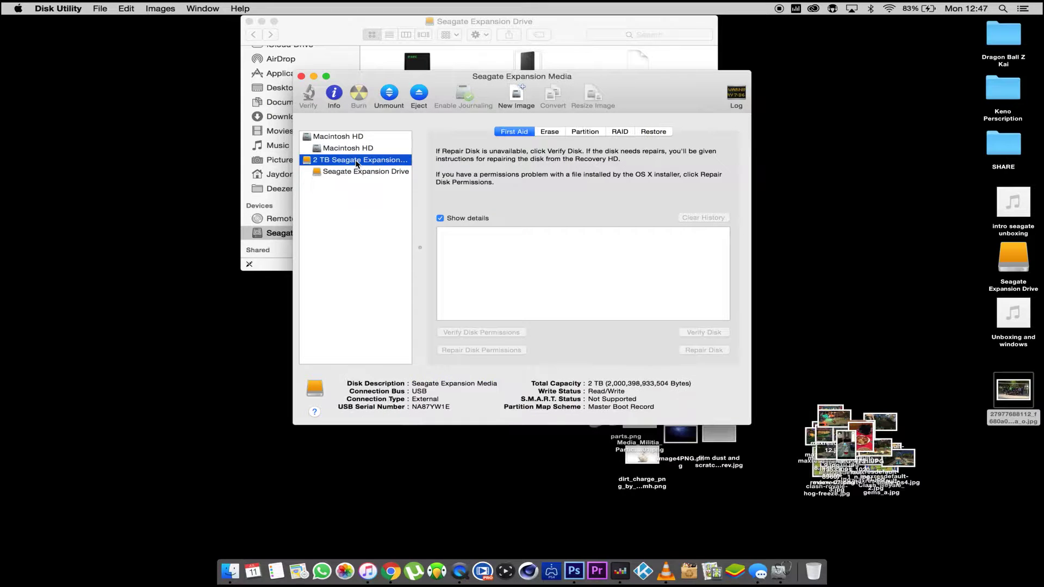
Show the disk's erase options and set the format to ExFAT.
left_click(548, 132)
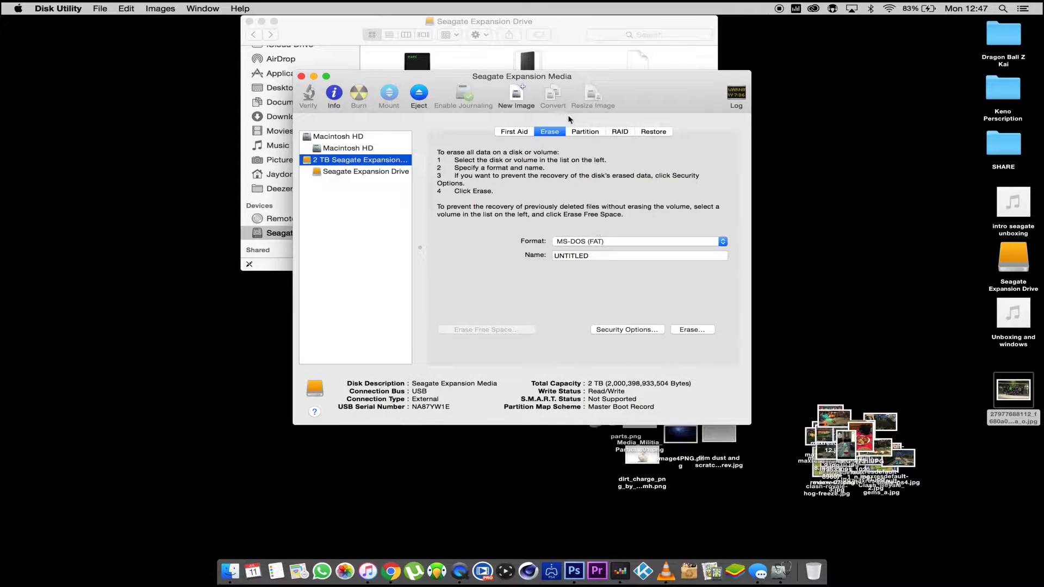
left_click(577, 245)
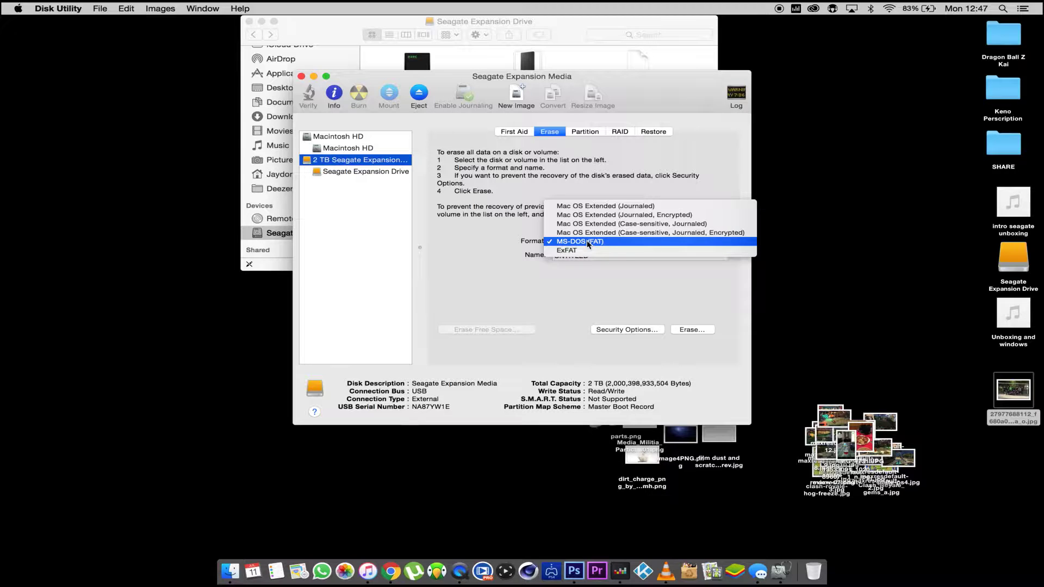
left_click(583, 252)
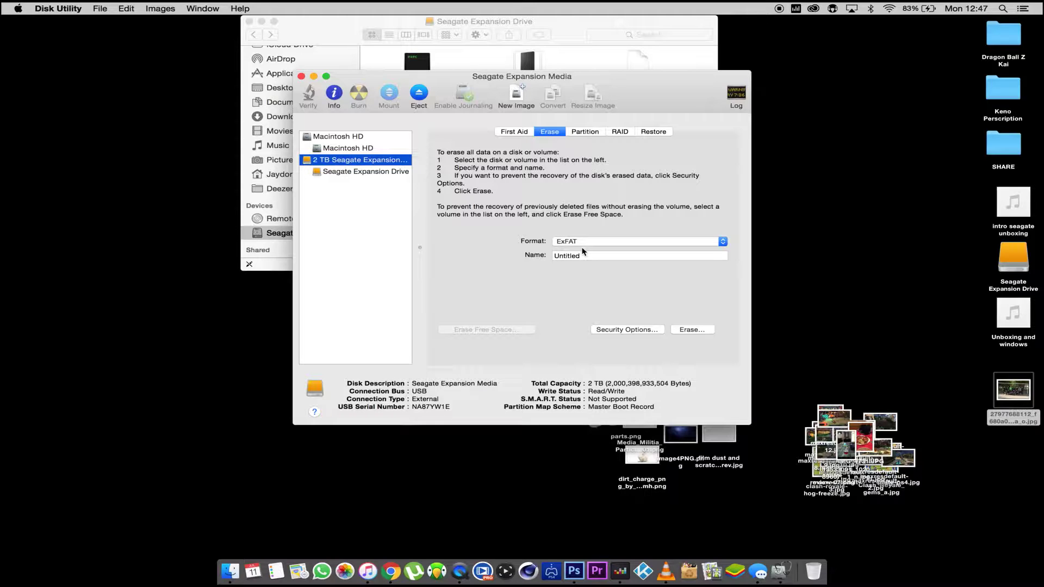
left_click(582, 241)
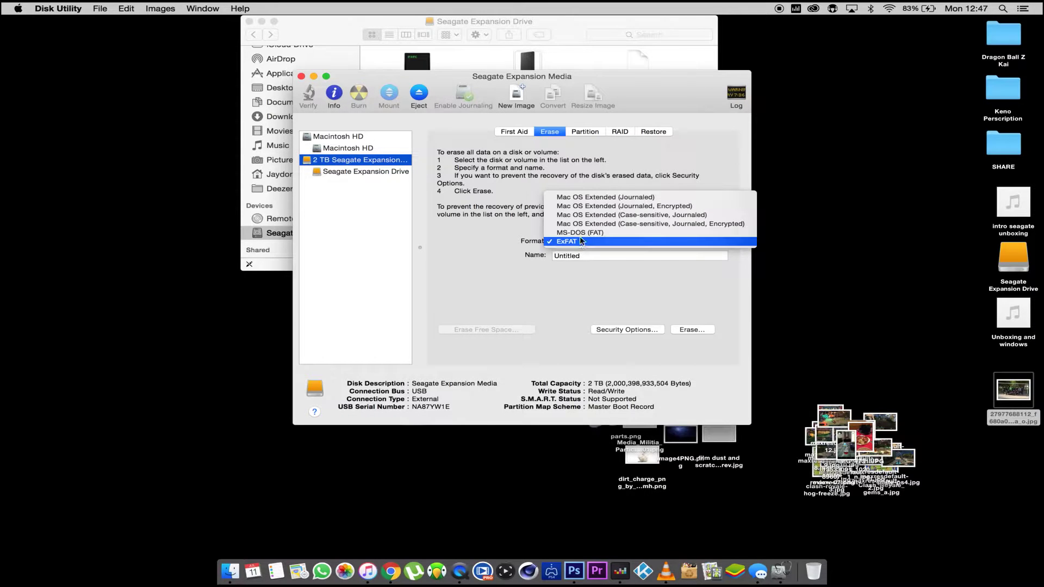
left_click(576, 242)
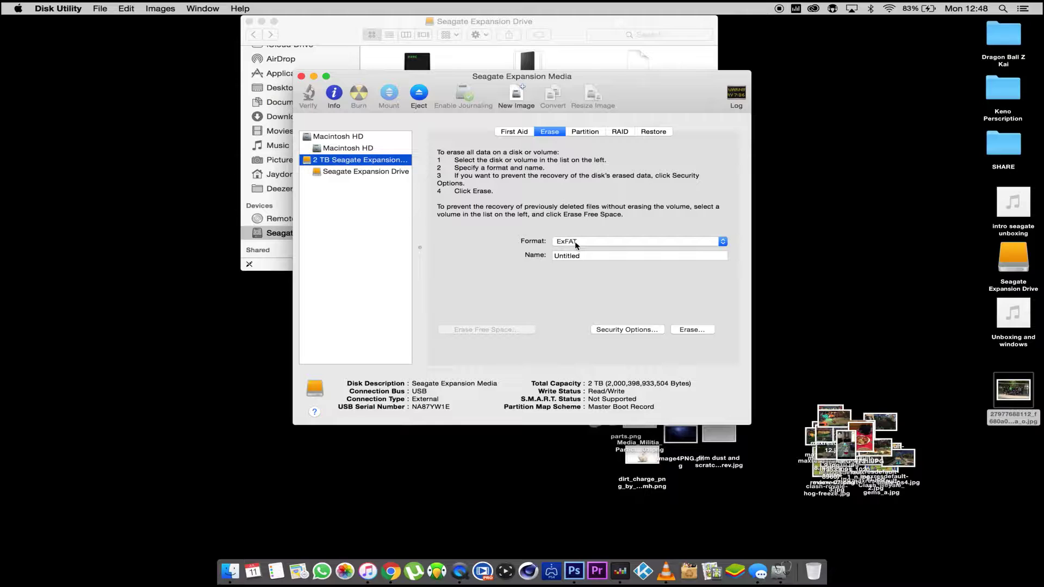
Replace the default name Untitled with 'Seagate' in the erase options.
left_click(632, 258)
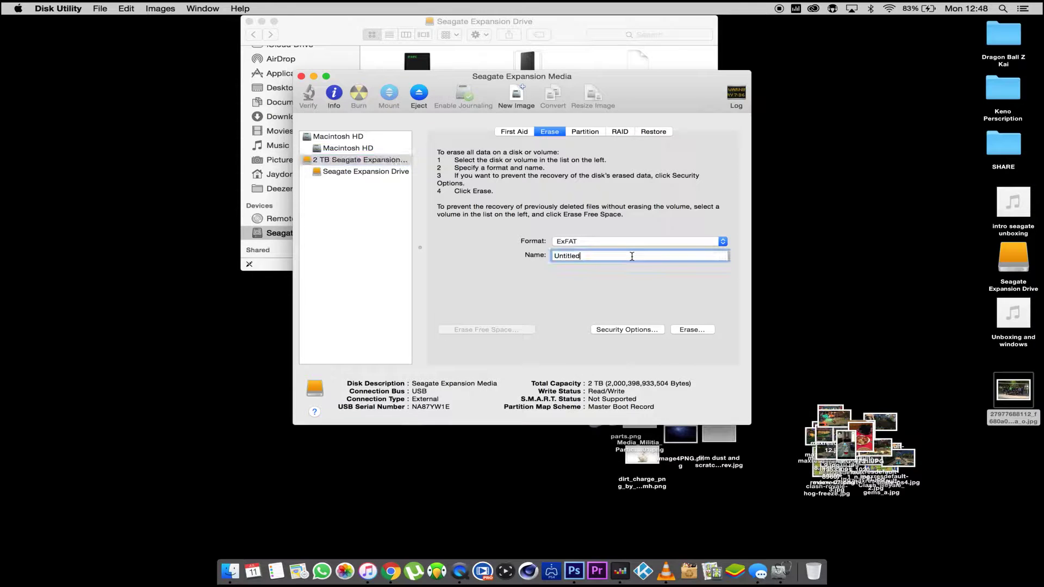
key("BackSpace")
key("BackSpace")
key("BackSpace")
key("BackSpace")
key("BackSpace")
key("BackSpace")
key("BackSpace")
key("BackSpace")
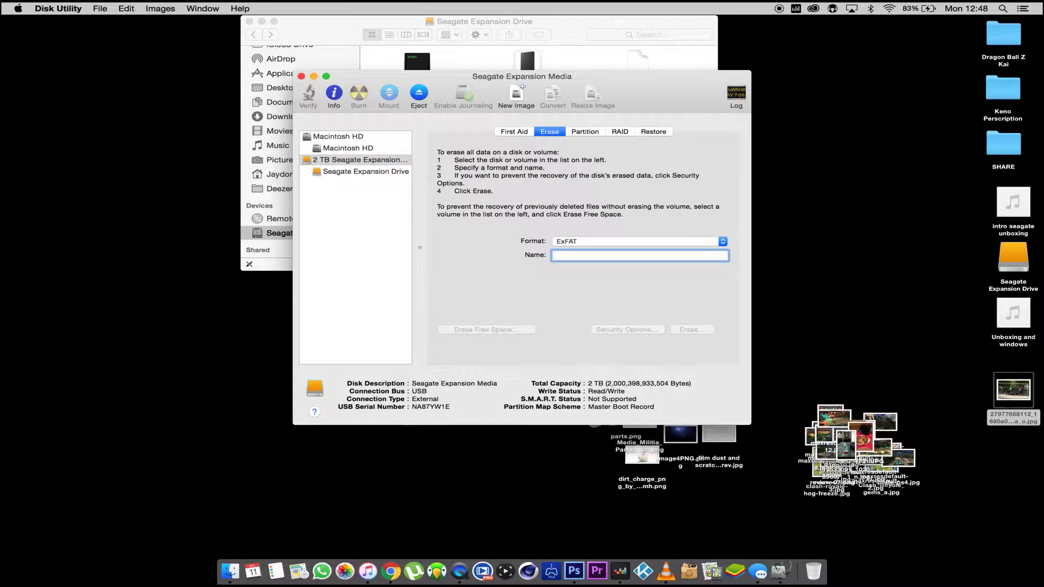
type("Seagate")
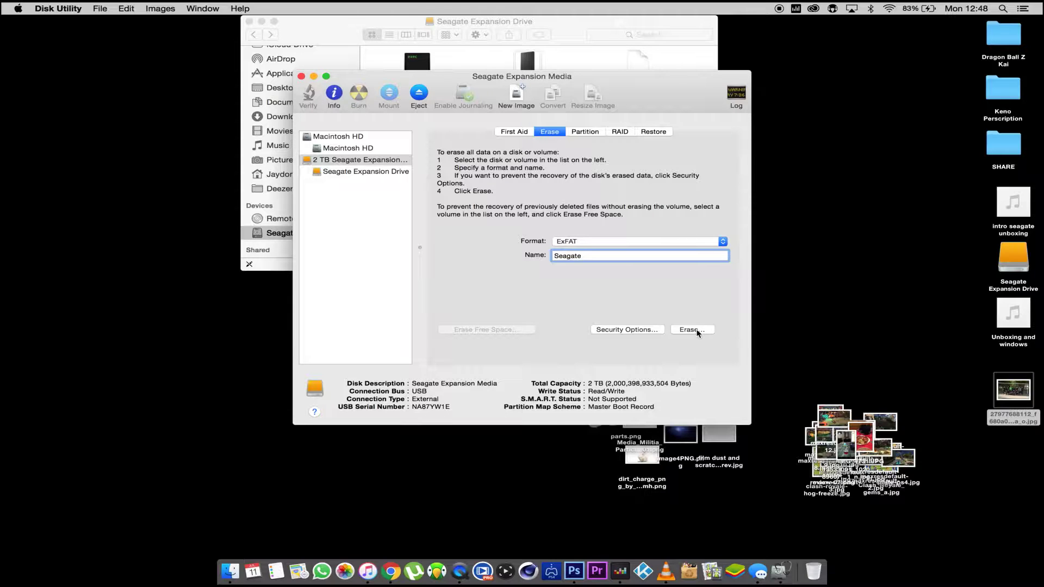
Erase the 2 TB Seagate disk and decline using it for Time Machine backups.
left_click(581, 137)
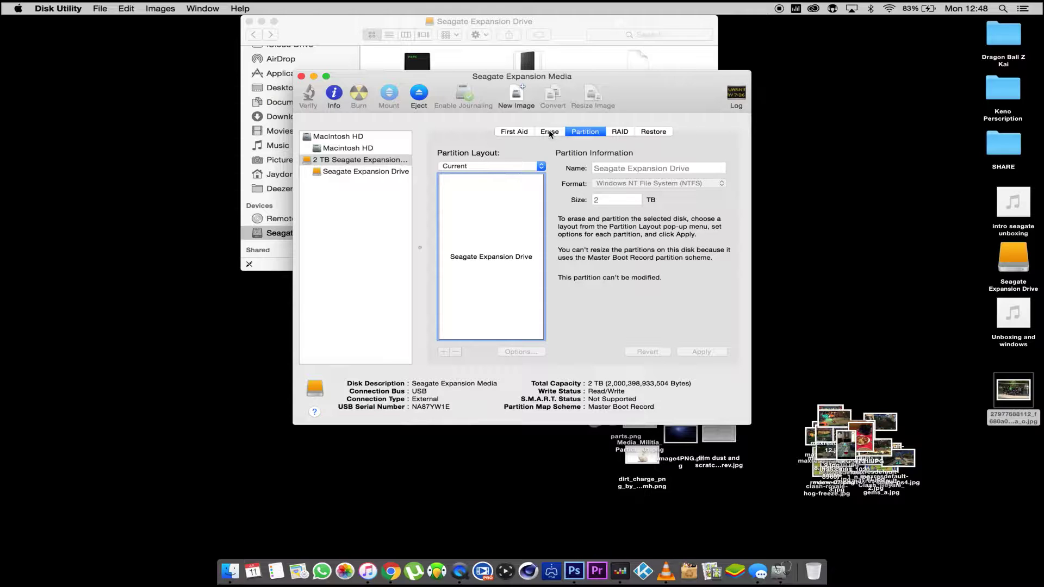
left_click(551, 133)
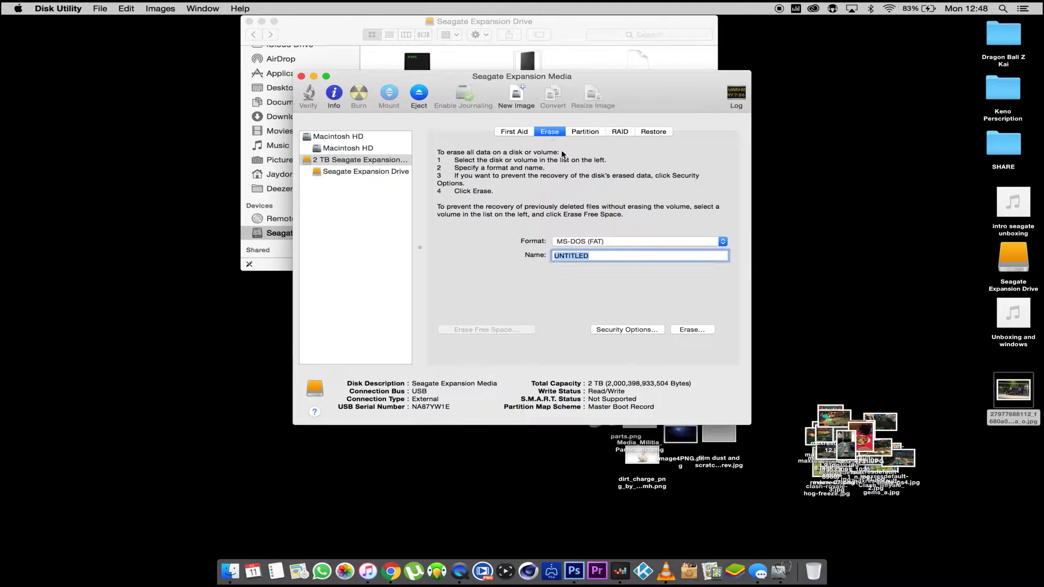
left_click(690, 330)
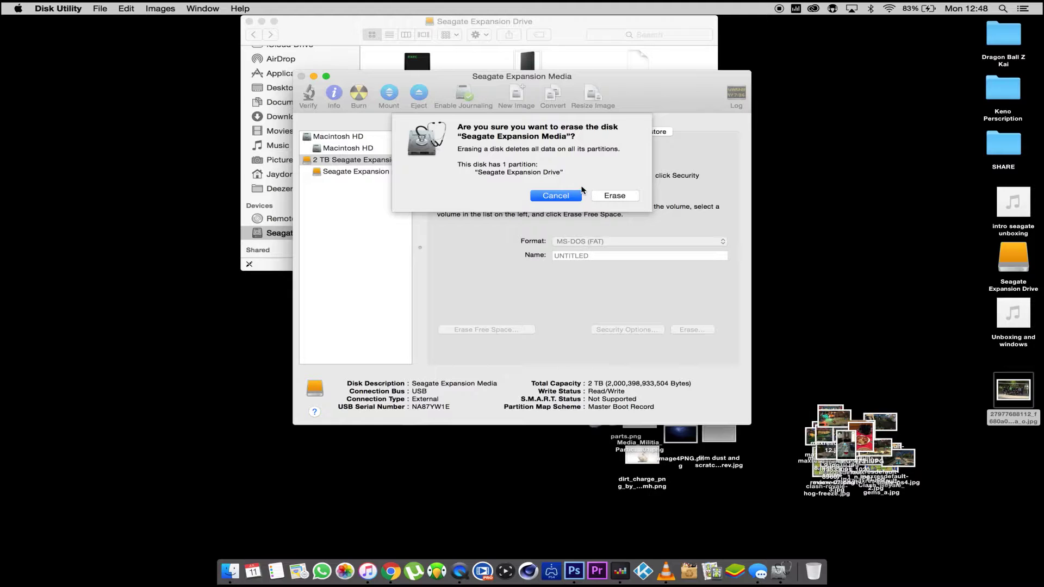
left_click(615, 194)
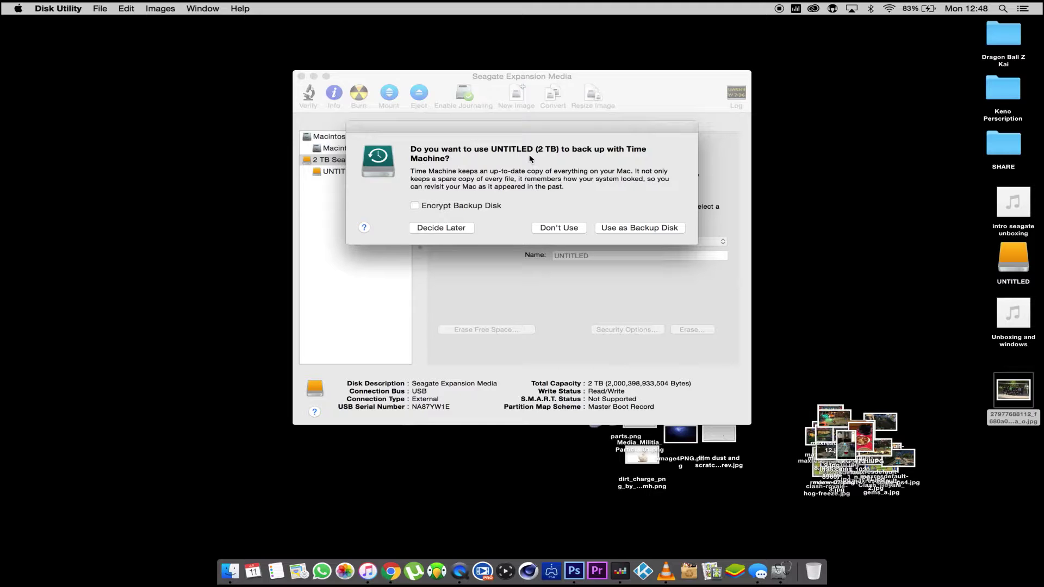
left_click(556, 228)
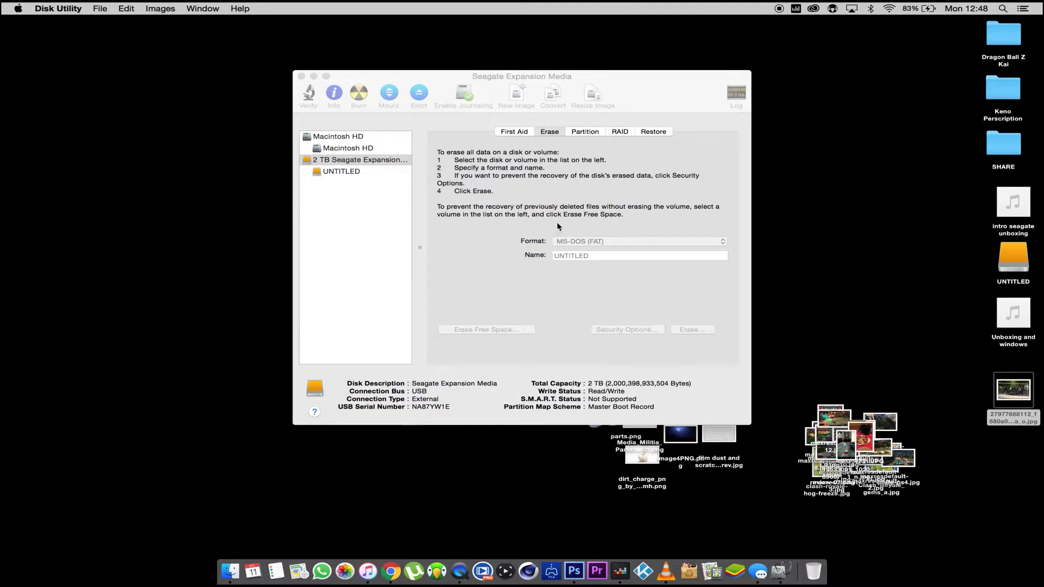
left_click(302, 77)
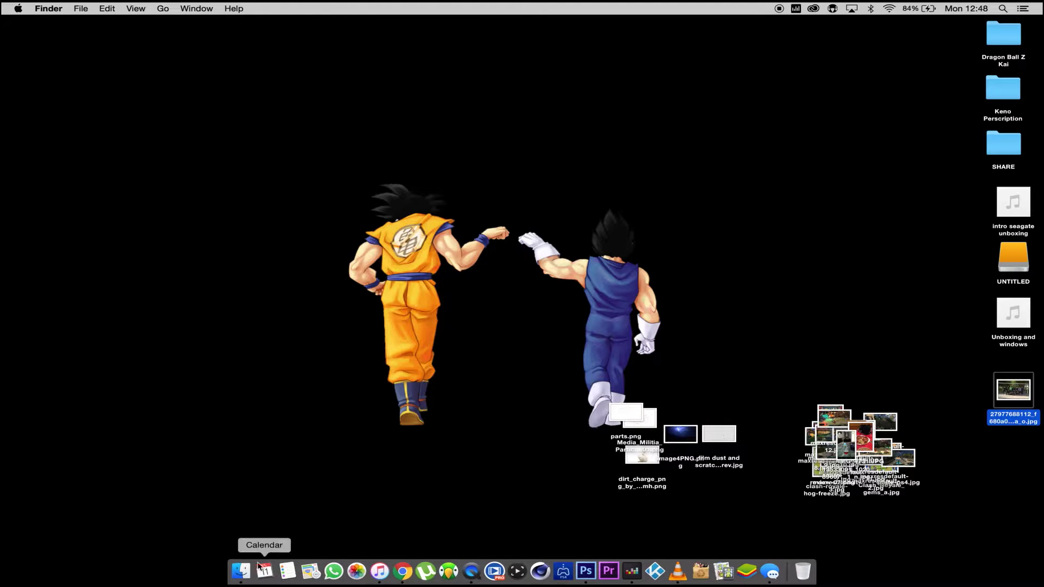
left_click(242, 566)
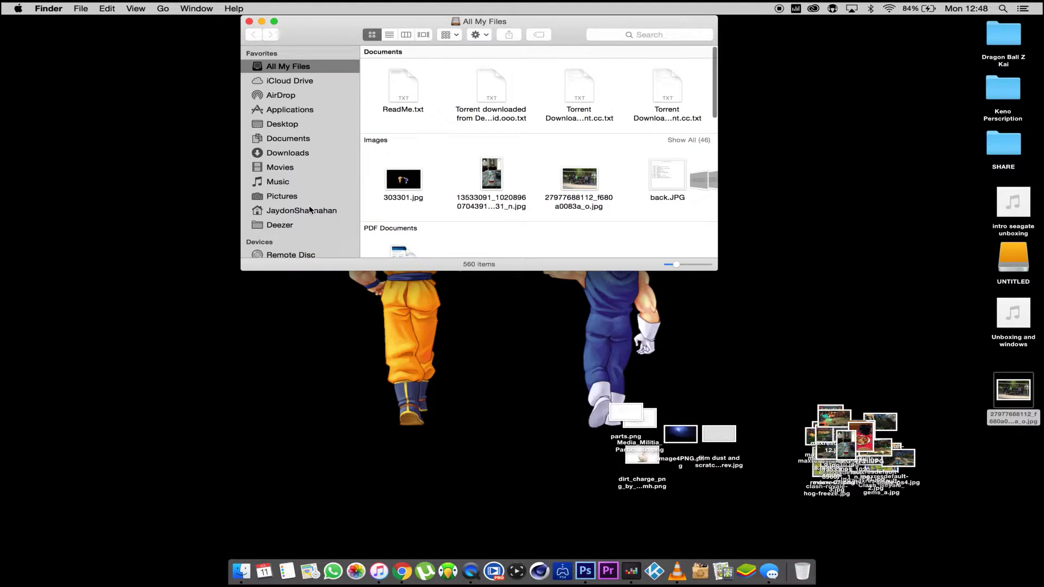
scroll(309, 207, "down", 2)
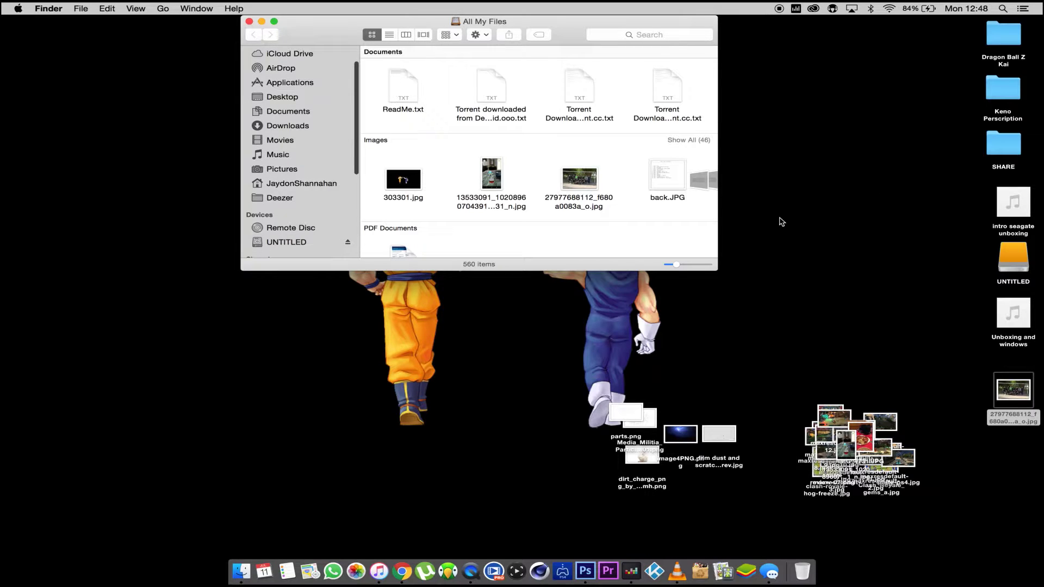
left_click(278, 243)
left_click_drag(481, 110, 581, 194)
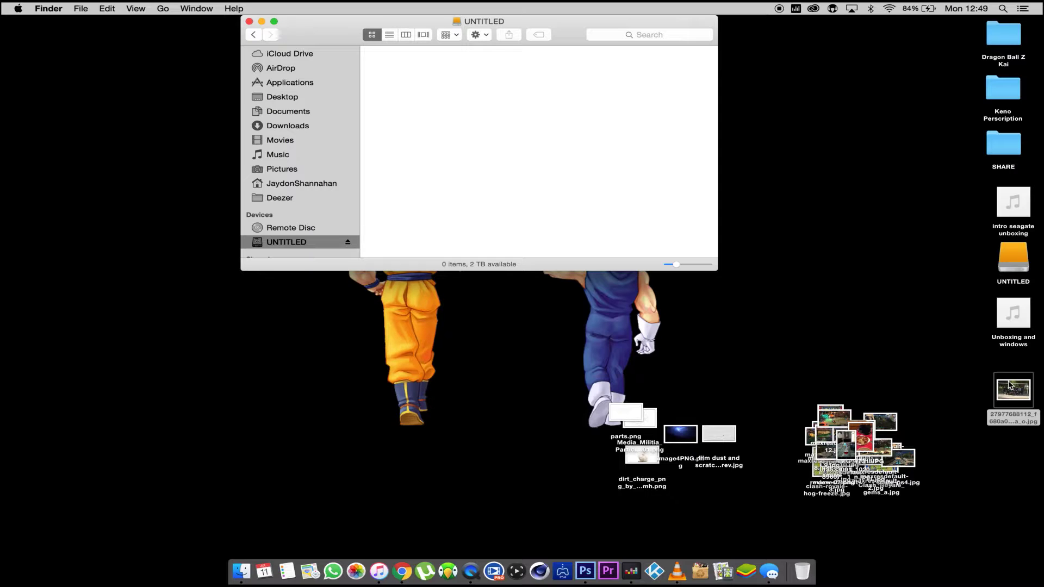
left_click_drag(1009, 387, 404, 70)
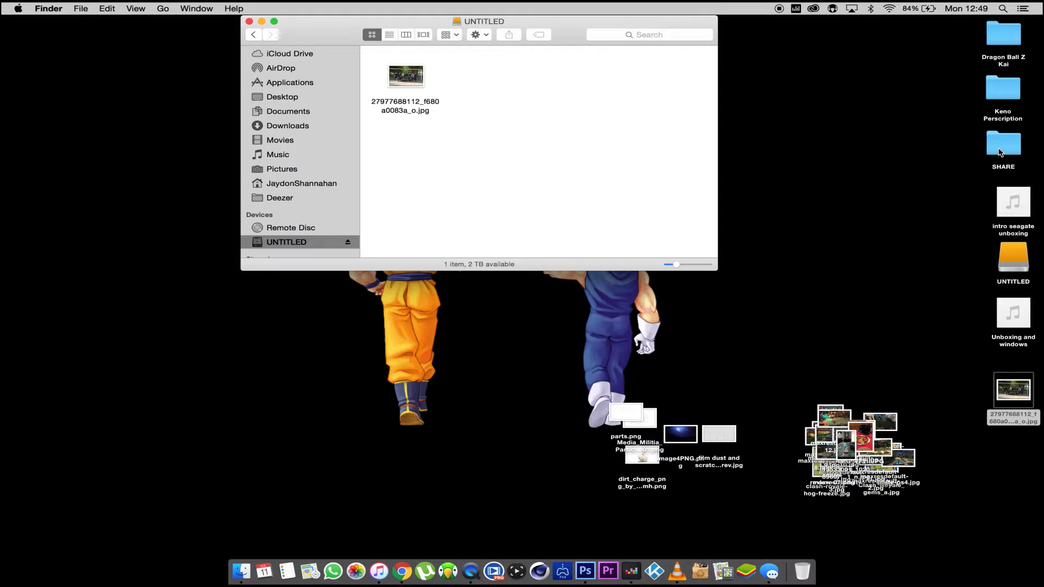
Check the Dragon Ball Z Kai folder's size, then copy the folder onto the drive.
right_click(1002, 38)
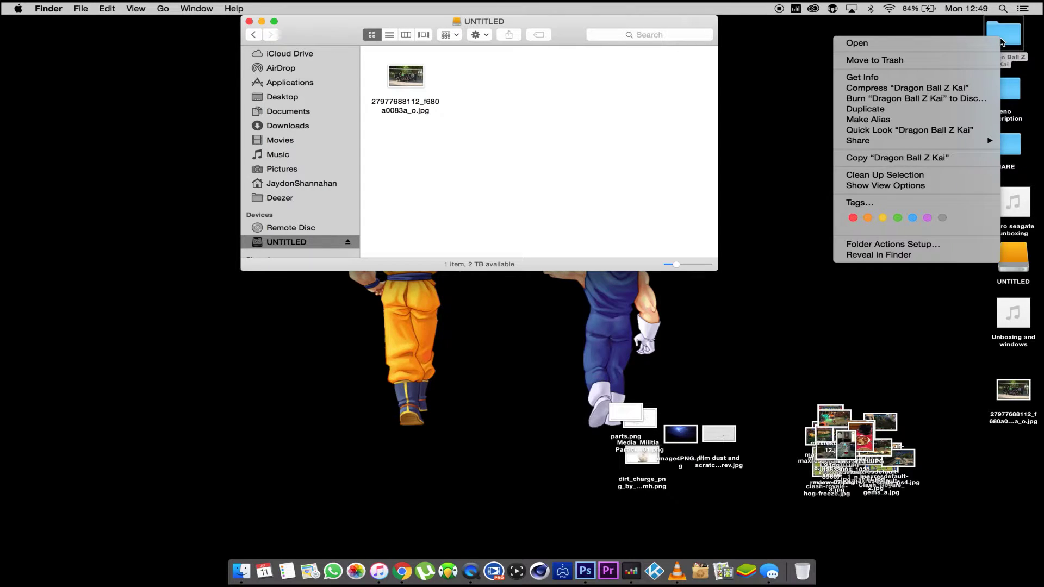
left_click(883, 78)
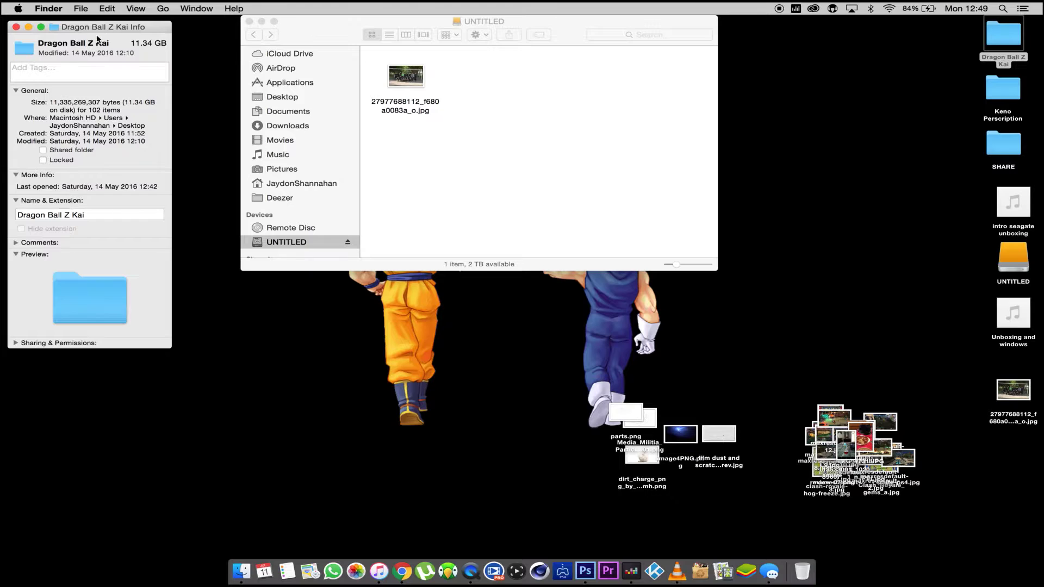
left_click(16, 27)
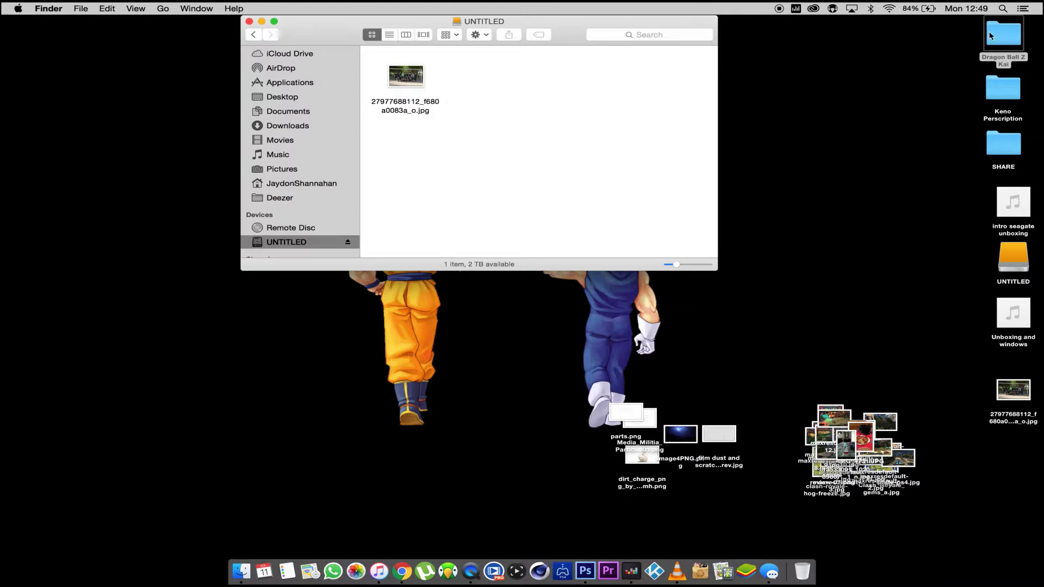
left_click_drag(1000, 32, 483, 73)
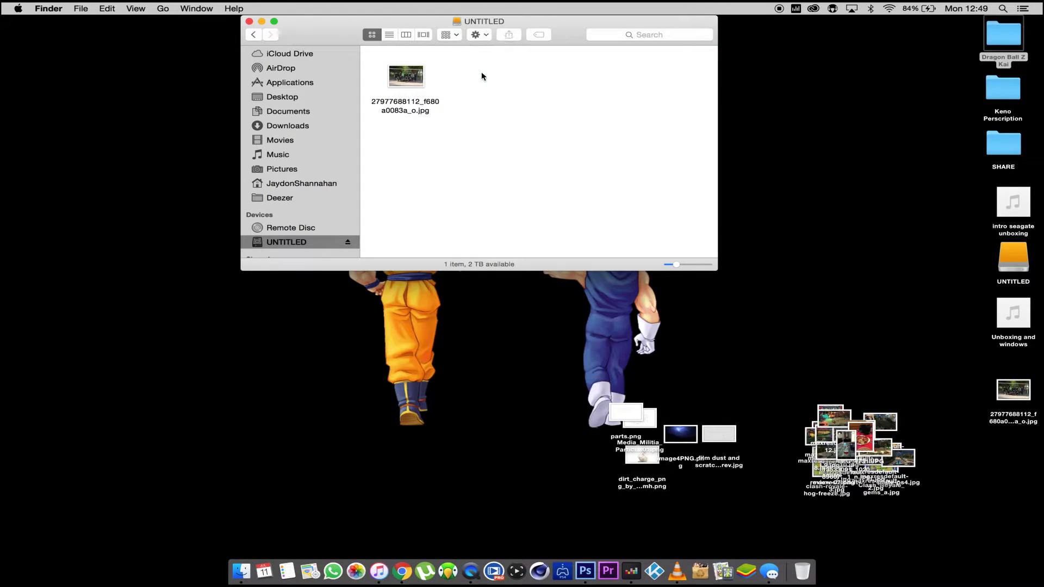